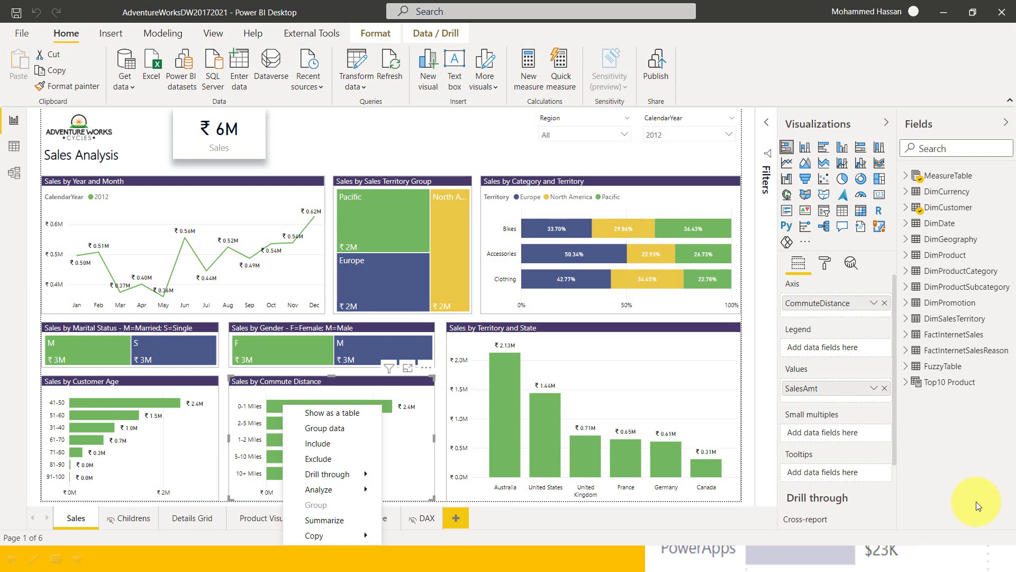
Dismiss the chart's context menu and show the File menu's Open report page of recent reports.
key("Escape")
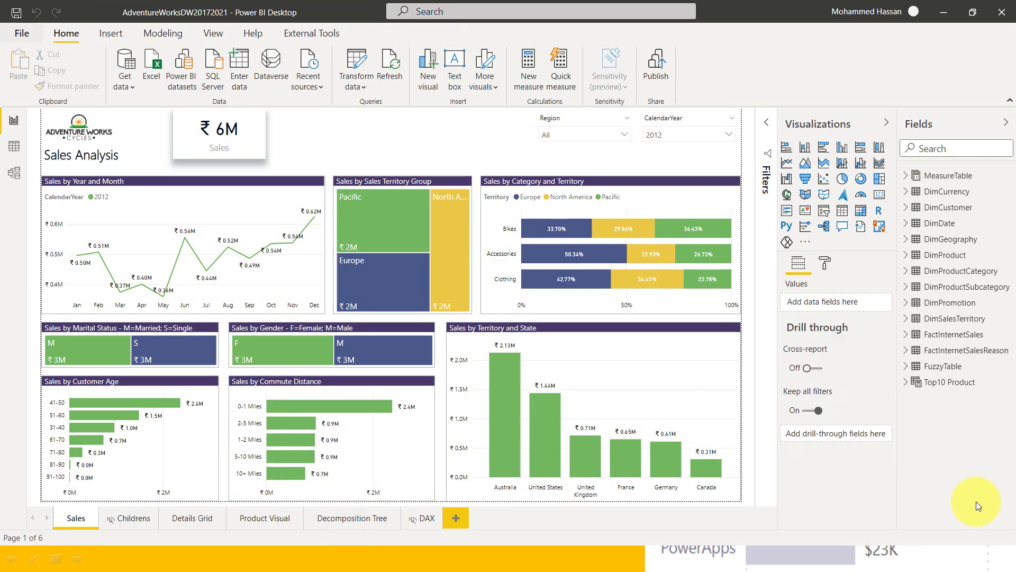
key("alt+f")
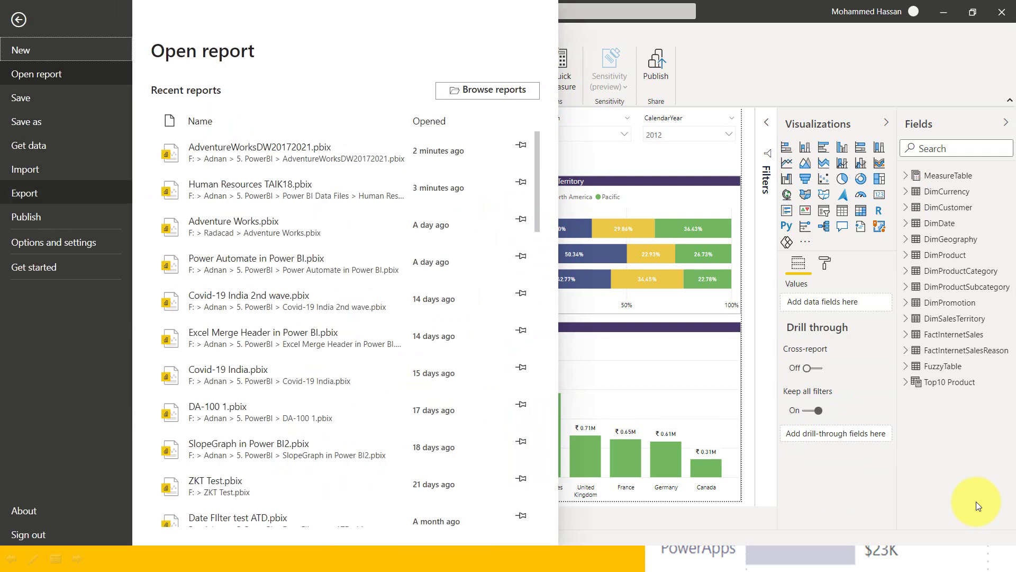
Bring up Power BI Desktop's Options dialog from Options and settings.
key("Down")
key("Down")
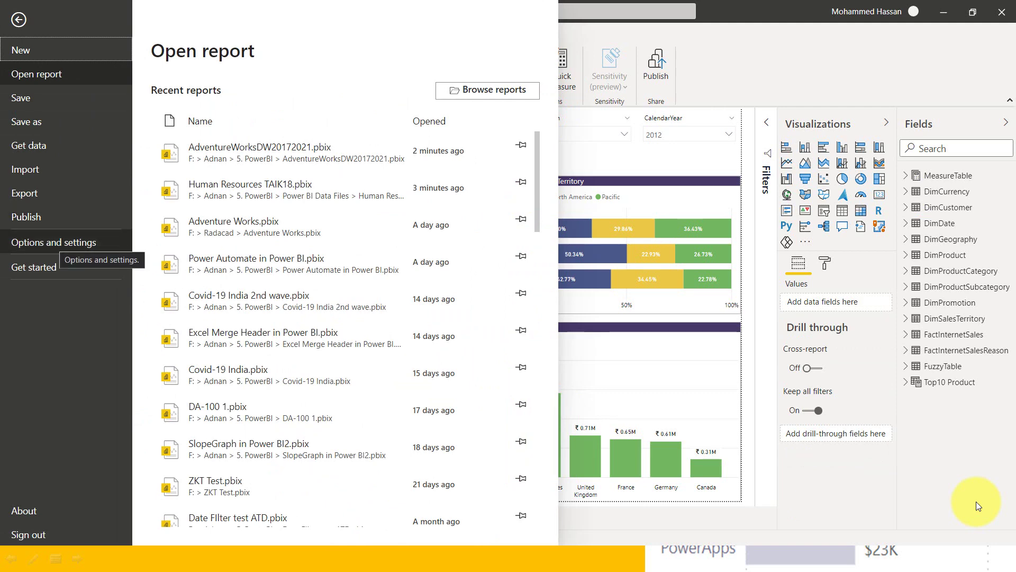
key("Return")
key("Down")
key("Up")
key("Escape")
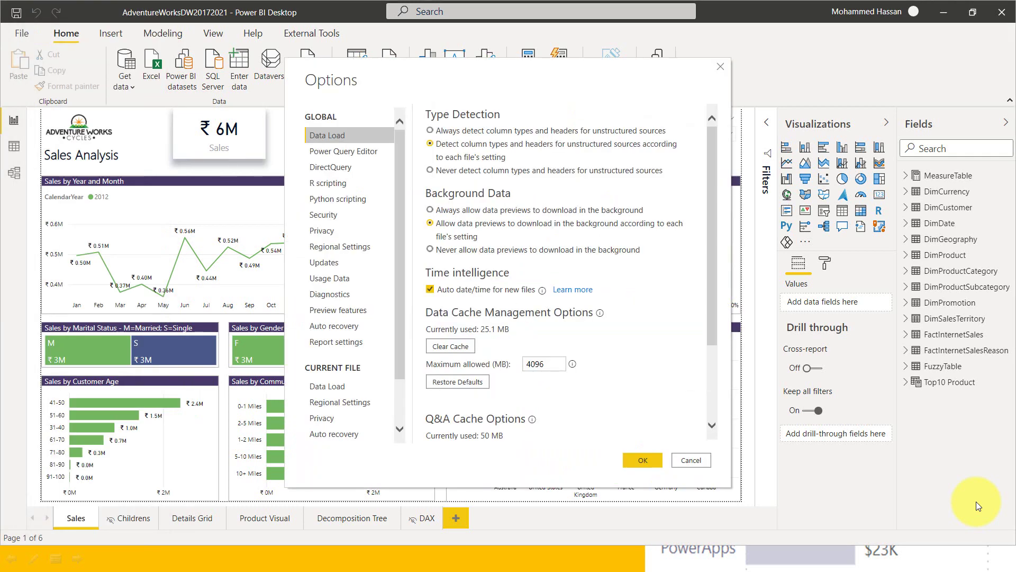
Tick the Modern visual tooltips preview feature, confirm, and acknowledge the restart-required notice.
key("Down")
key("Down")
key("Down")
key("Down")
key("Down")
key("Down")
key("Down")
key("Down")
key("Down")
key("Down")
key("Down")
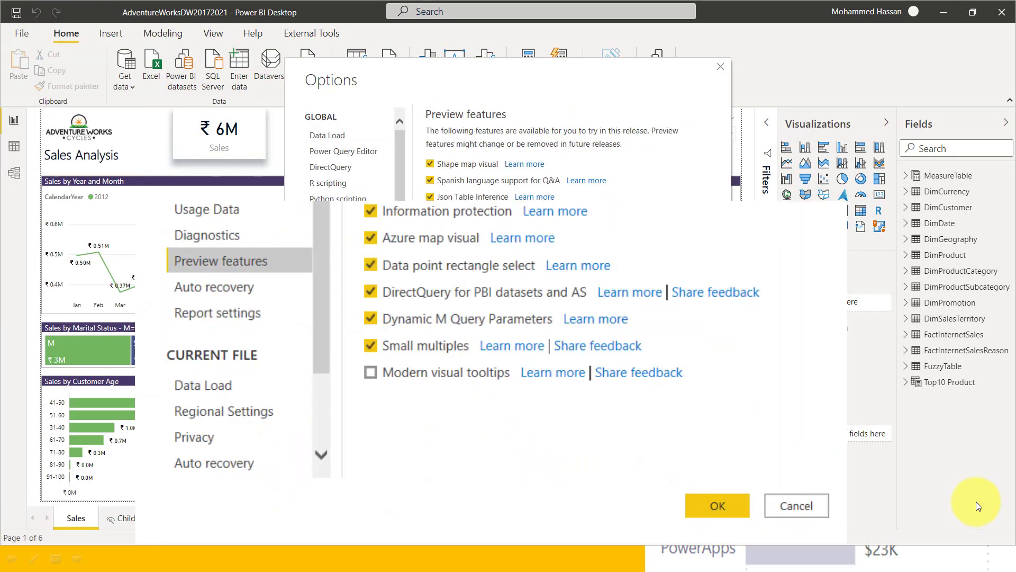
key("Tab")
key("Tab")
key("Tab")
key("Tab")
key("space")
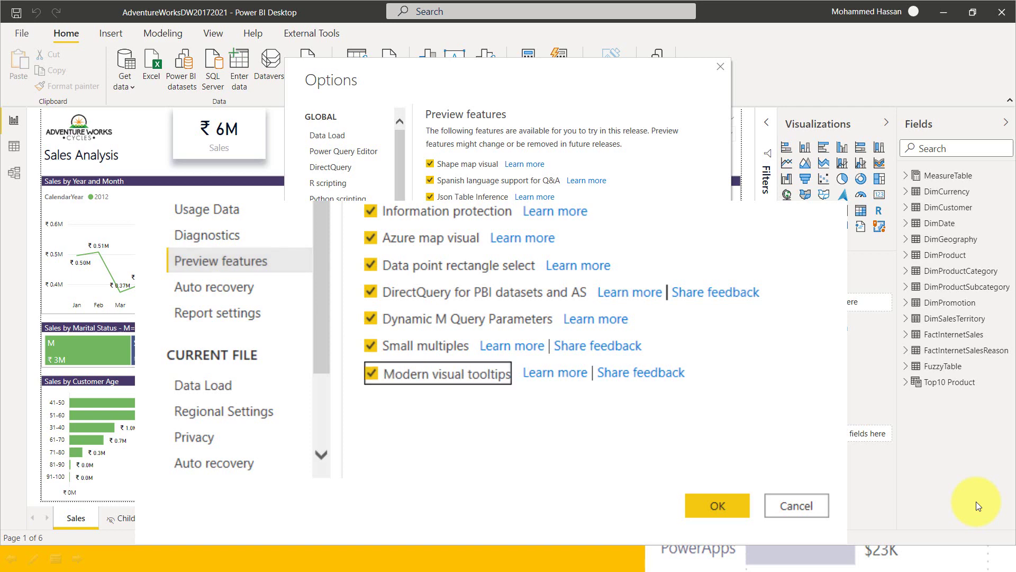
key("Tab")
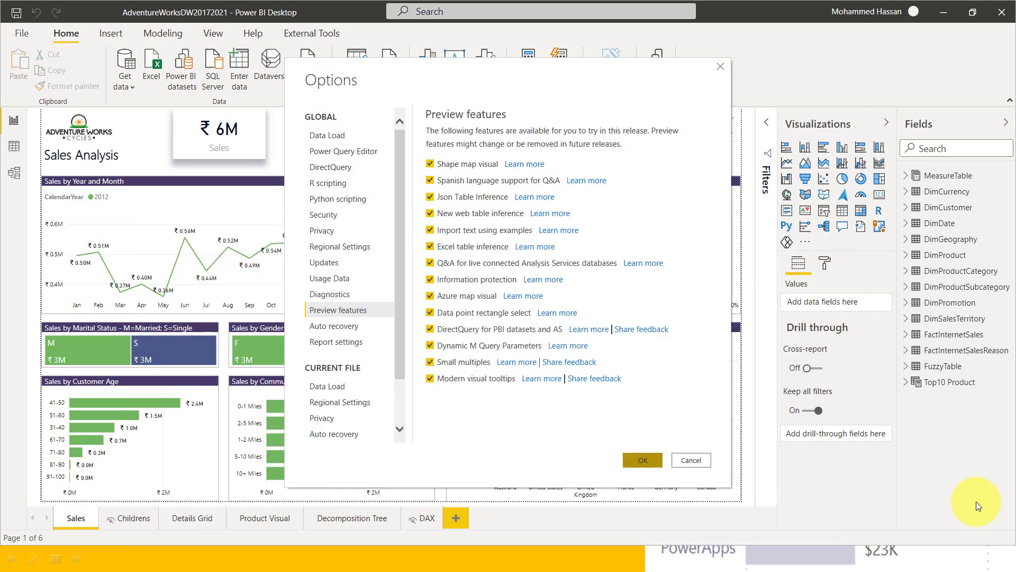
key("Return")
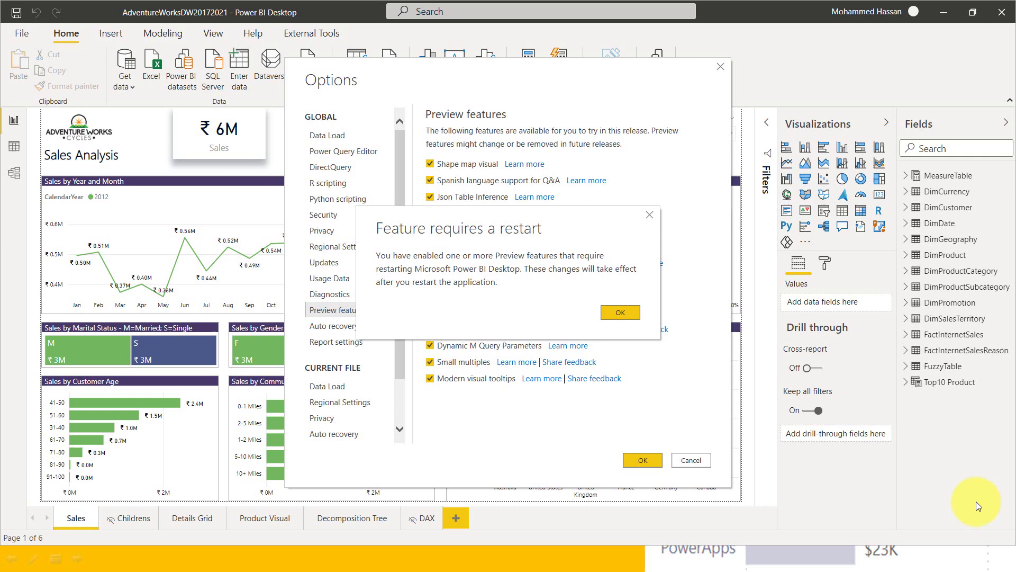
key("Return")
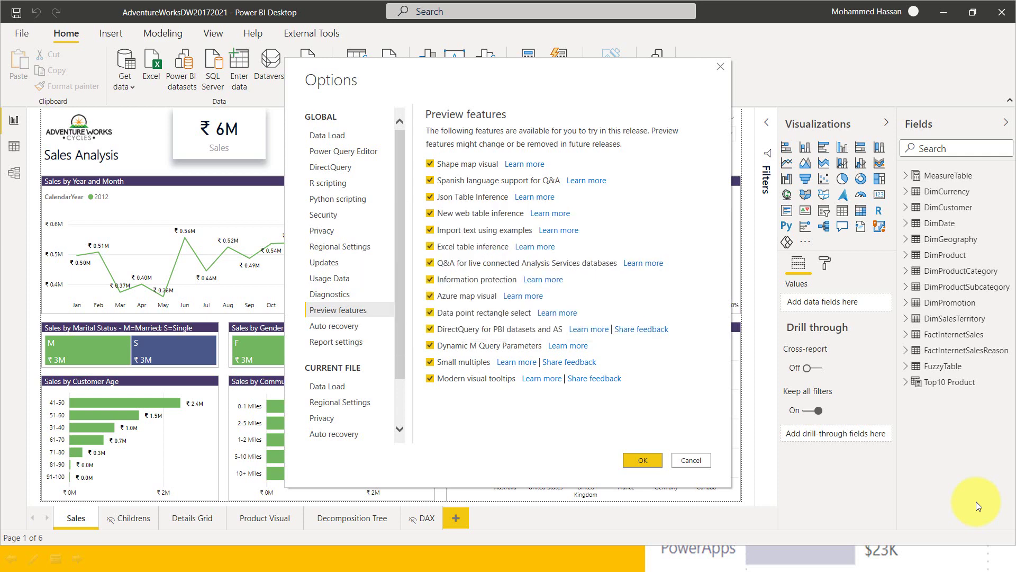
Close Options, select the Sales by Territory and State chart, then switch to My workspace in the browser.
key("Return")
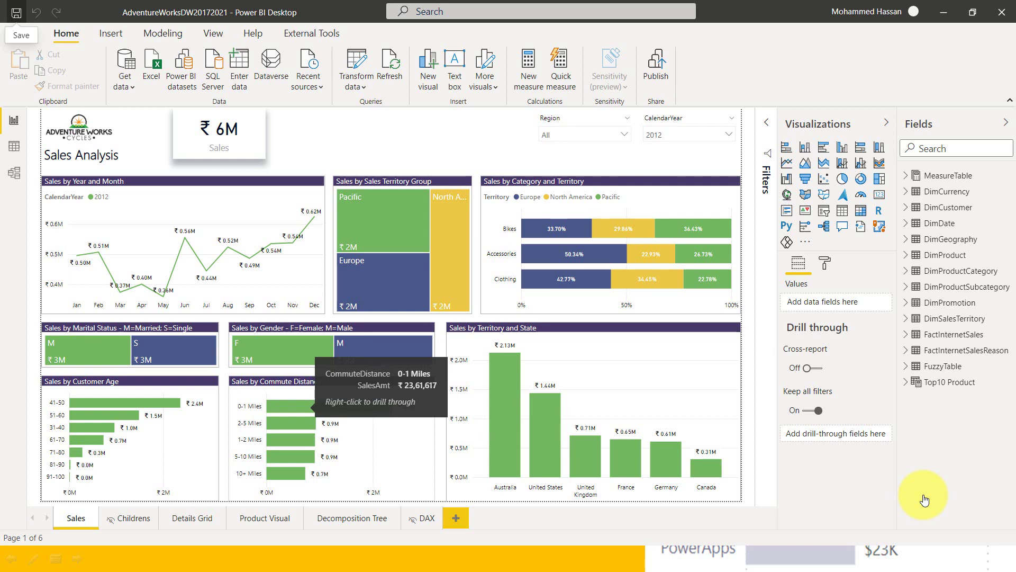
left_click(609, 402)
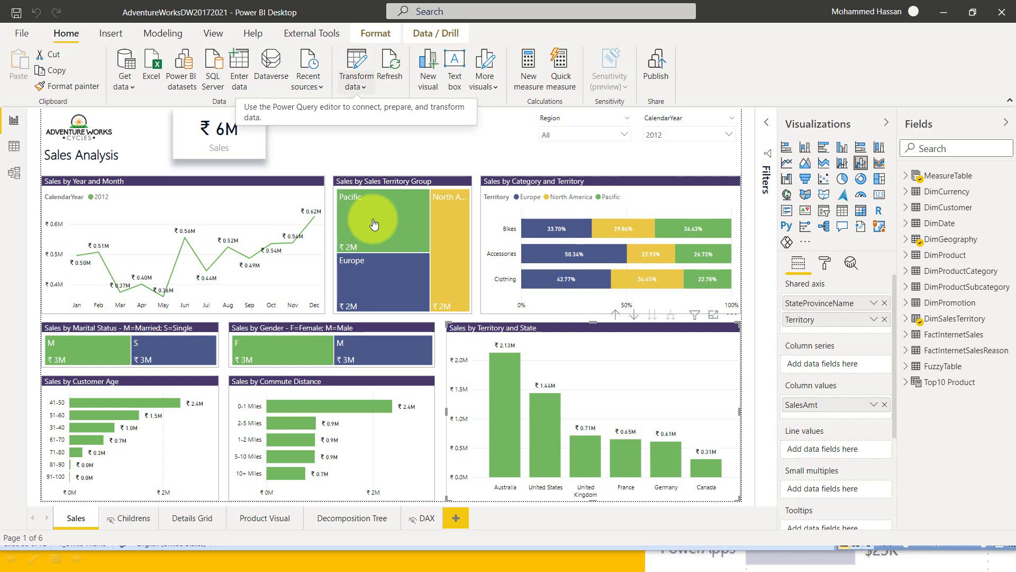
key("alt+Tab")
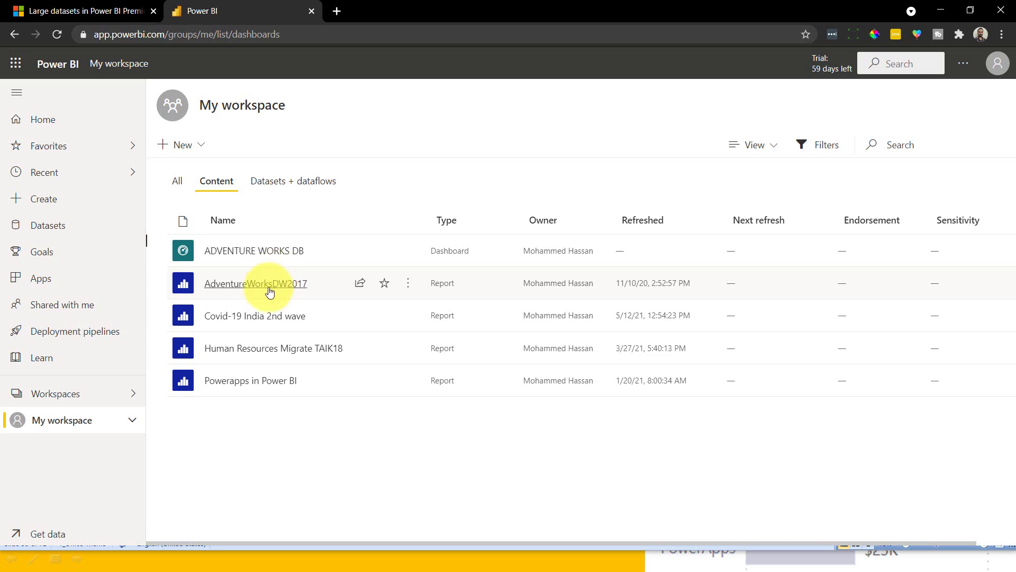
Switch on Modern visual tooltips in the AdventureWorksDW2017 report's settings.
left_click(411, 282)
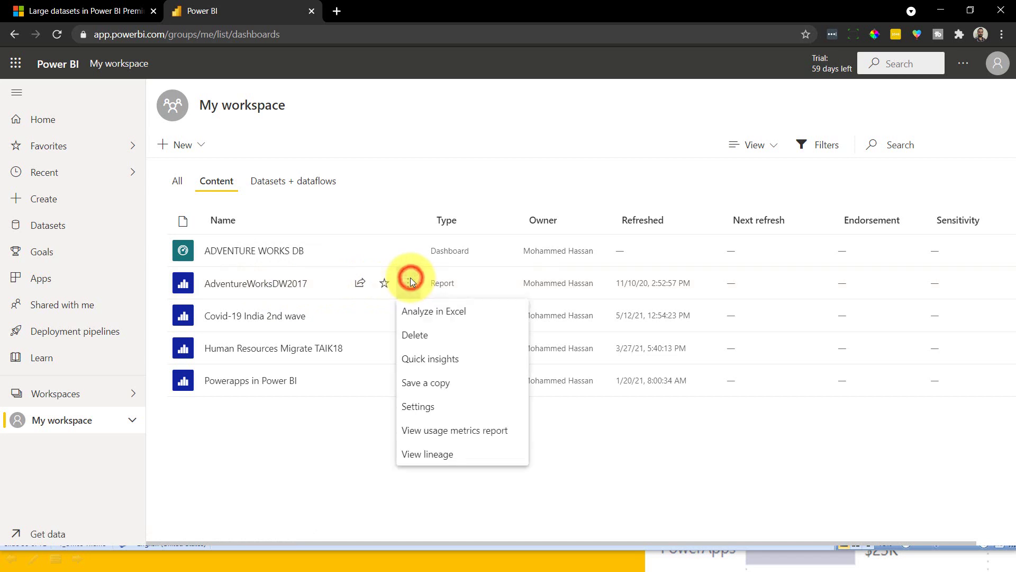
left_click(417, 407)
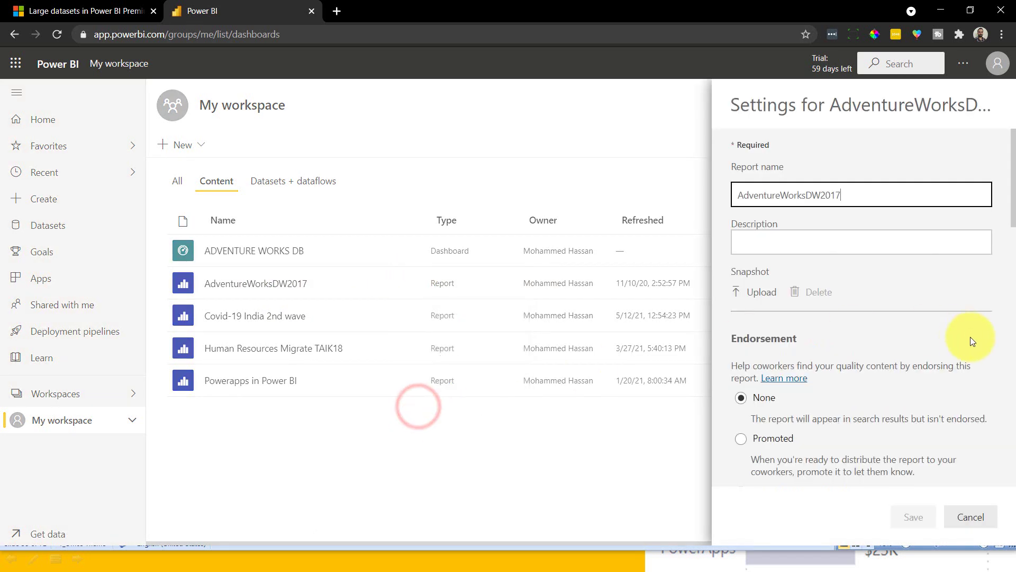
scroll(959, 347, "down", 10)
scroll(960, 351, "down", 5)
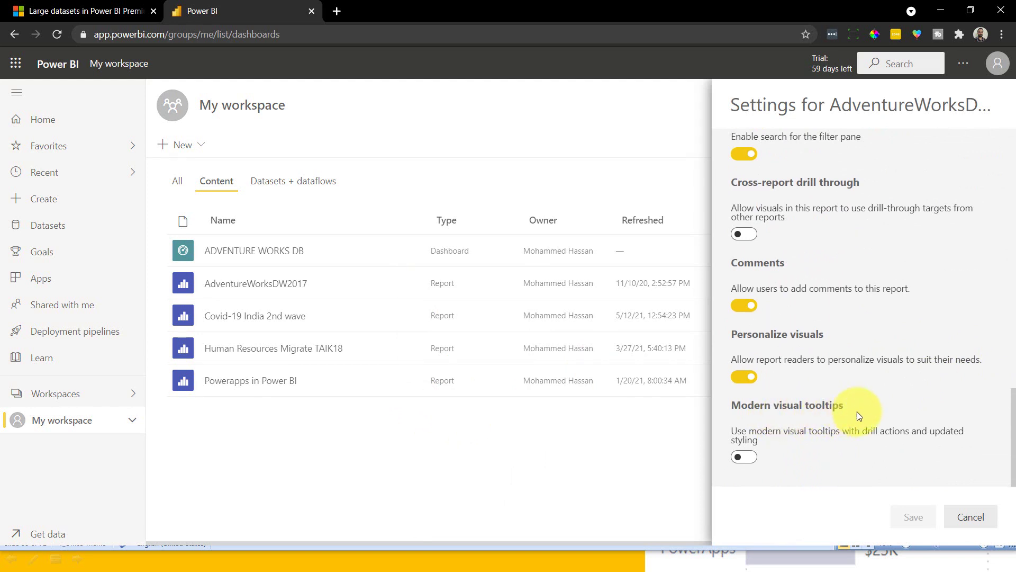
left_click(744, 457)
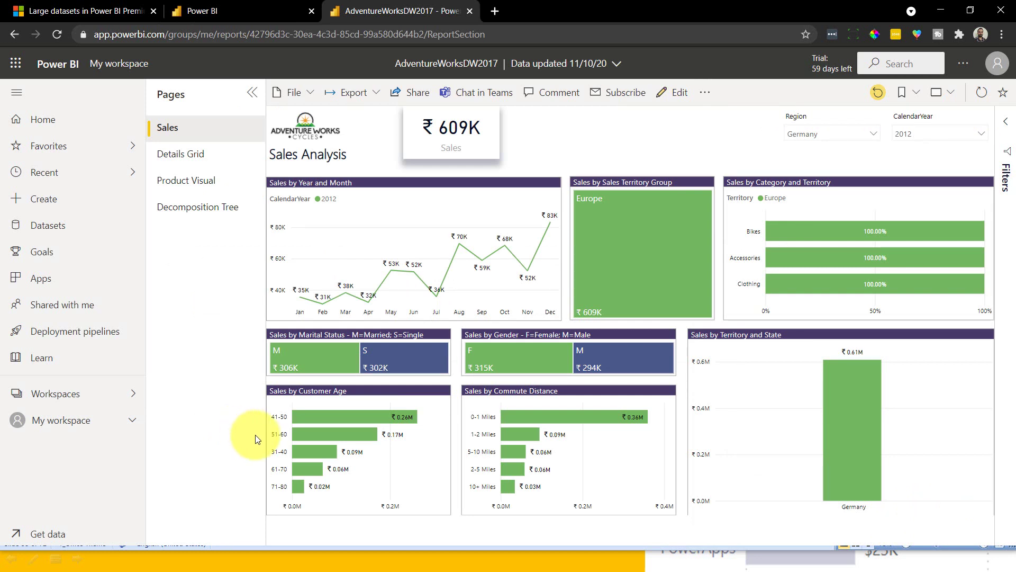
Drill through from a Customer Age bar's tooltip to the Product Visual page.
mouse_move(332, 433)
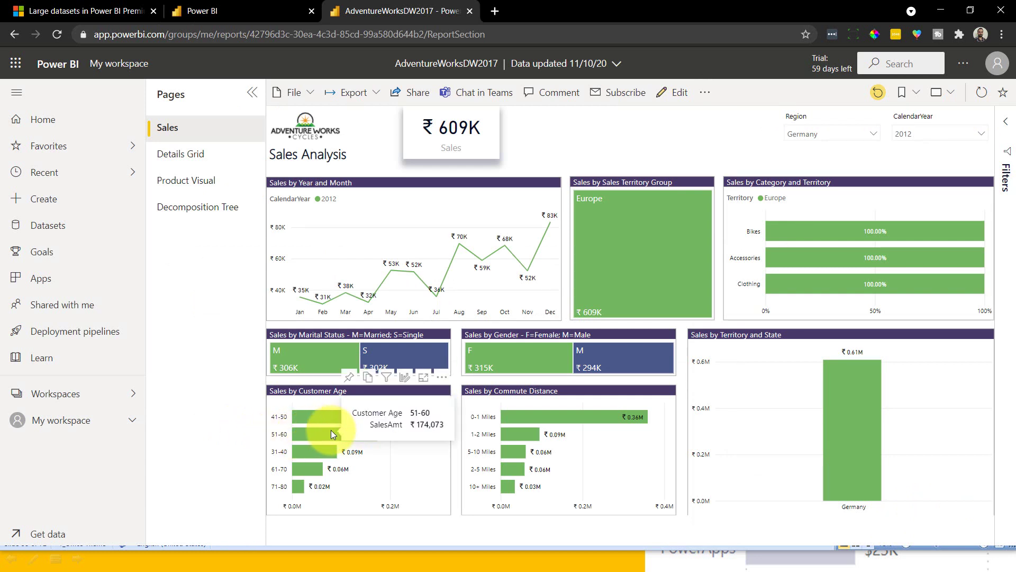
mouse_move(372, 438)
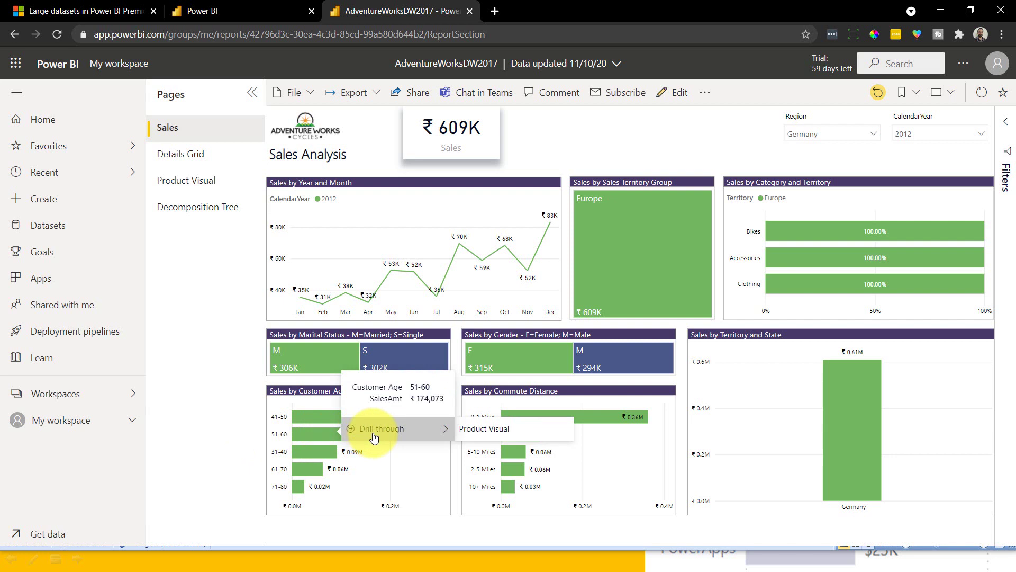
left_click(486, 437)
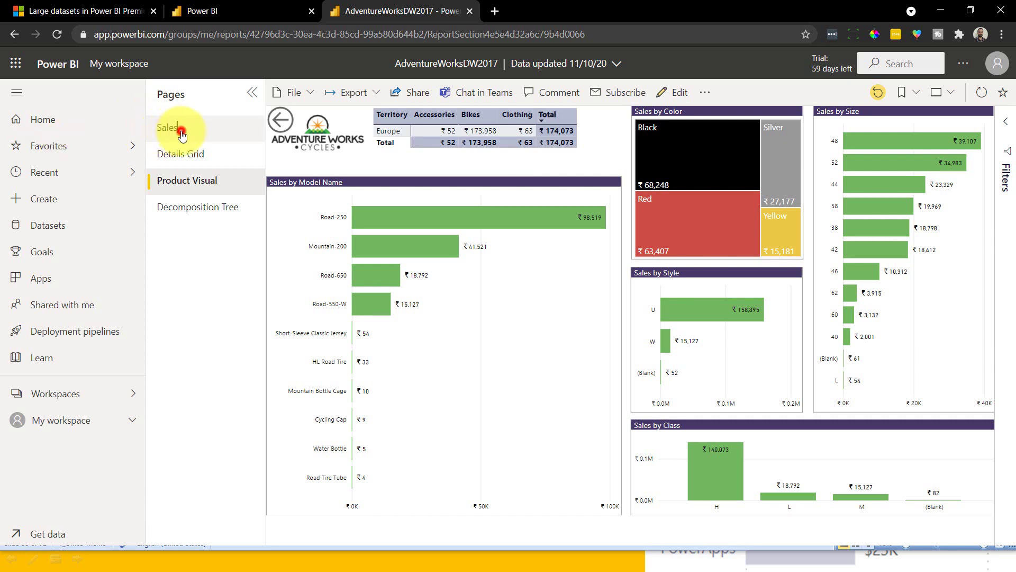
Return to the Sales page and break Germany's territory bar down into its states.
left_click(162, 130)
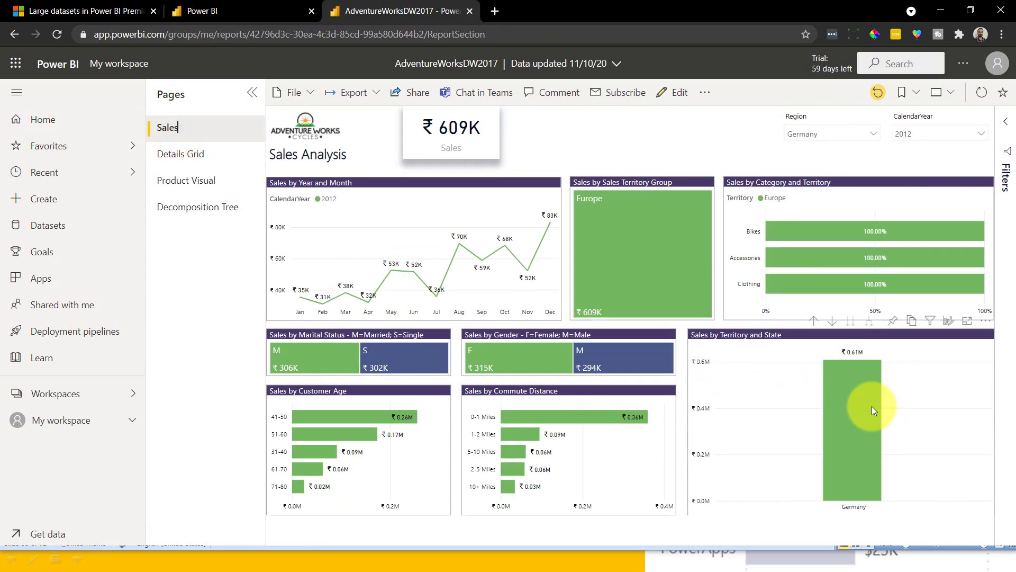
mouse_move(863, 409)
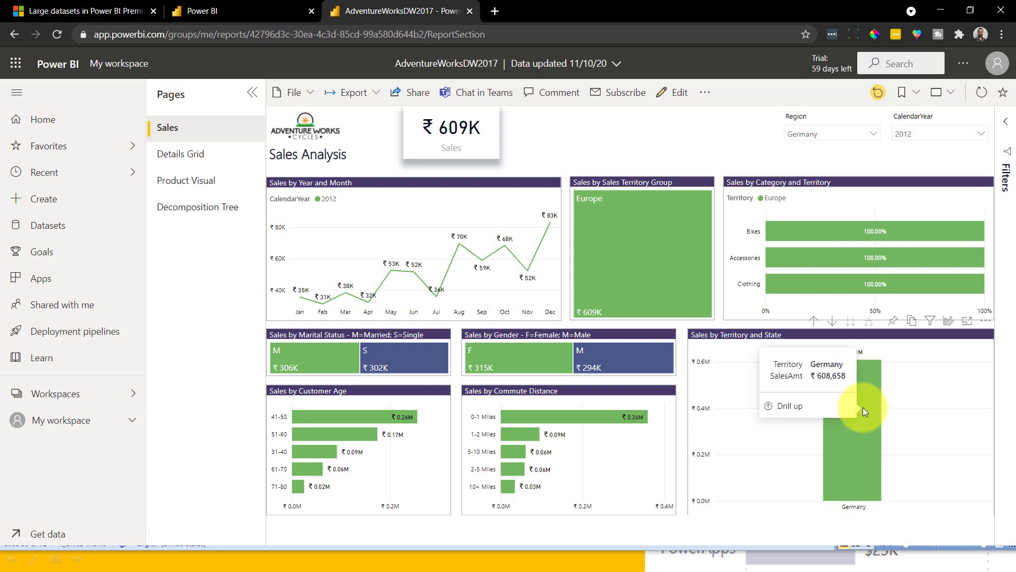
left_click(827, 412)
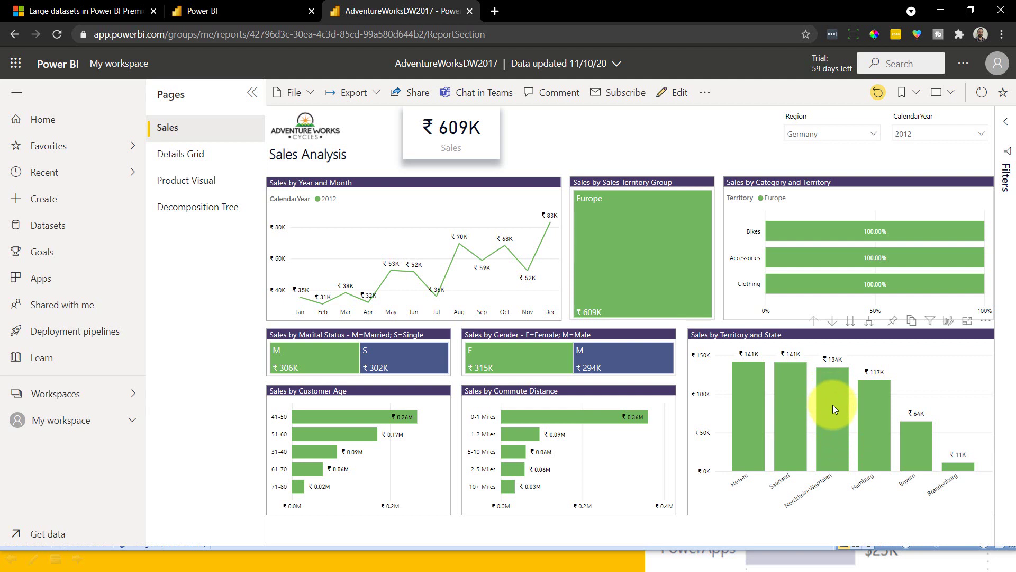
mouse_move(833, 404)
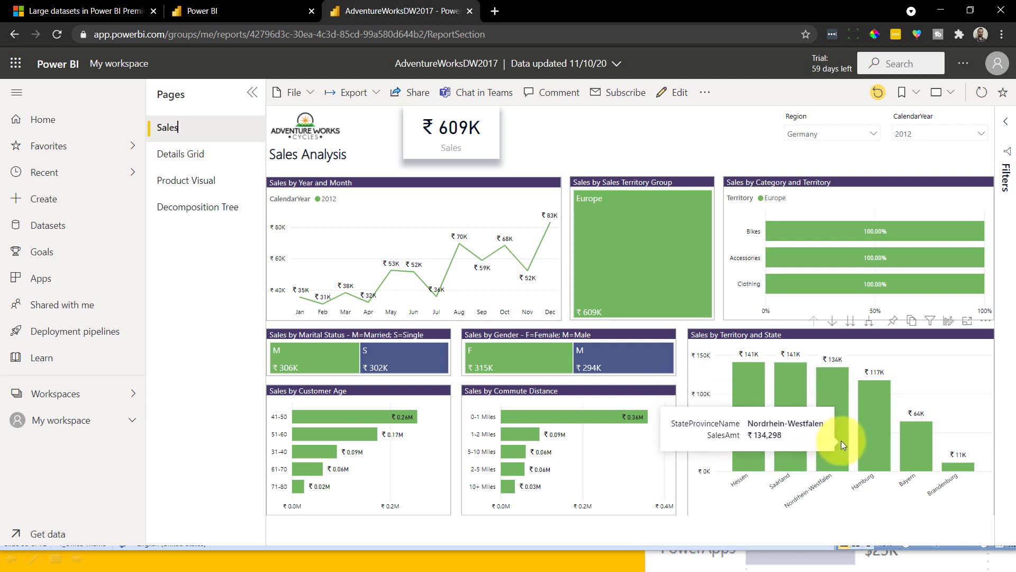